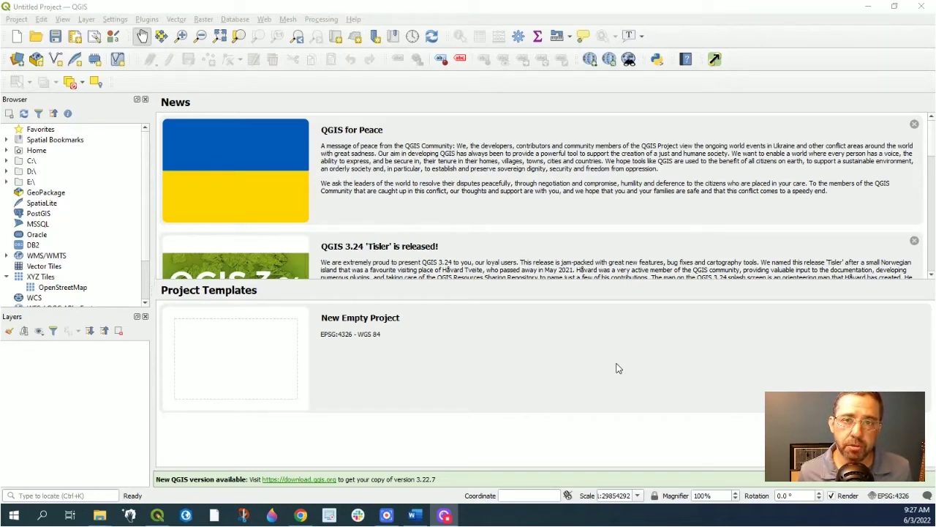
# - Start a fresh project from the New Empty Project template on the start page
pyautogui.click(616, 367)
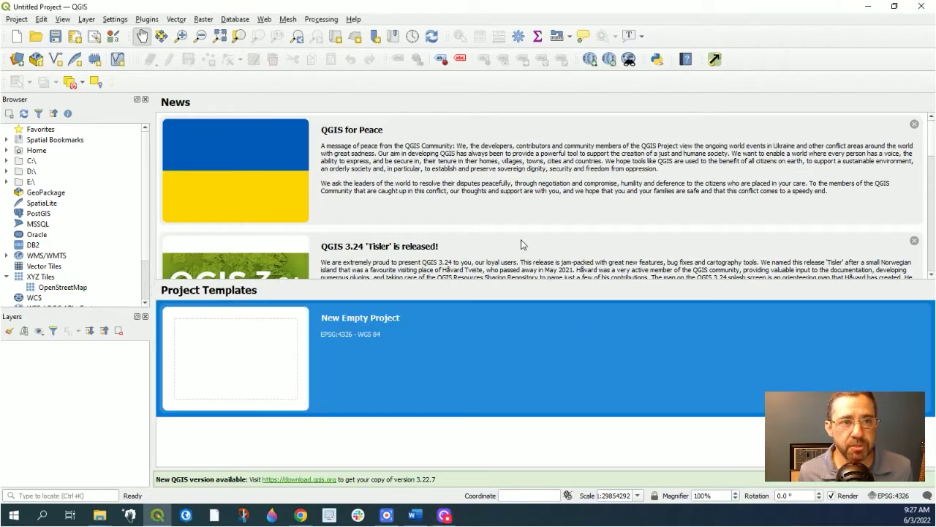
# - Open Manage and Install Plugins, show All plugins, and search for 'quicko'
pyautogui.click(145, 20)
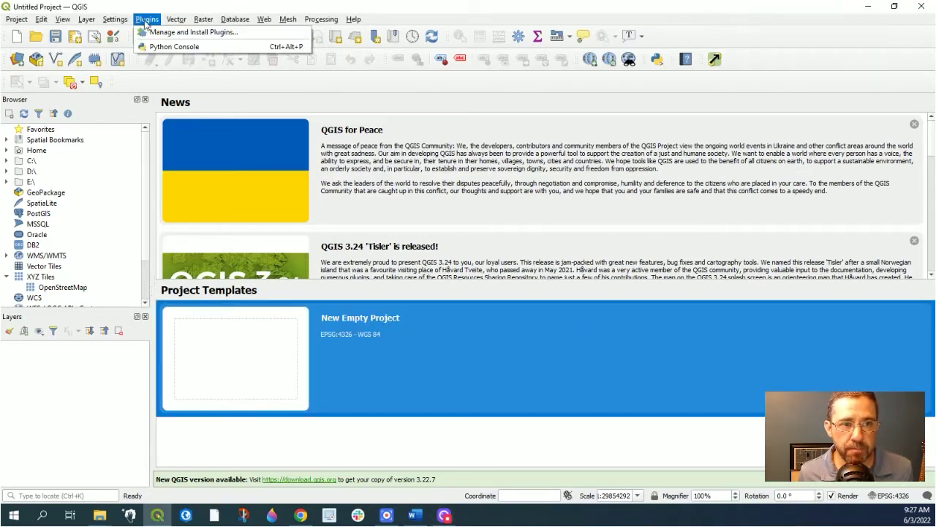
pyautogui.click(147, 32)
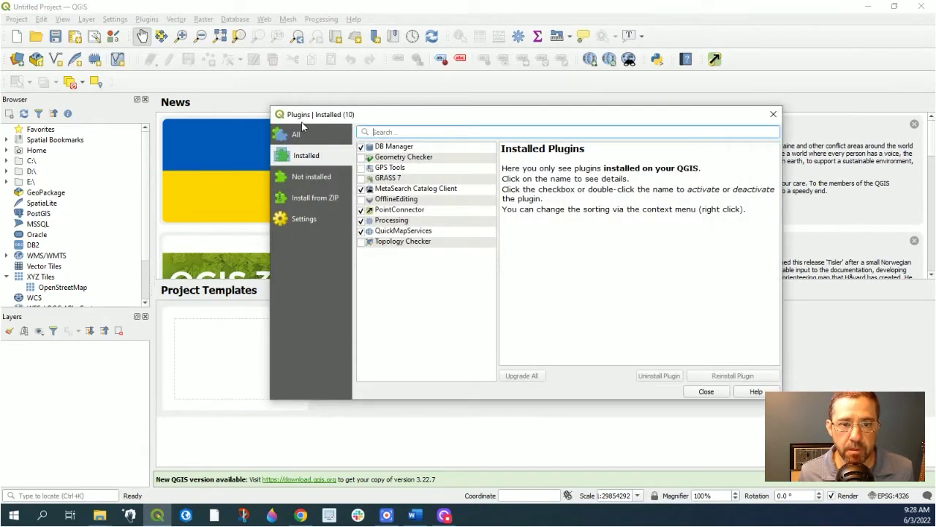
pyautogui.click(295, 137)
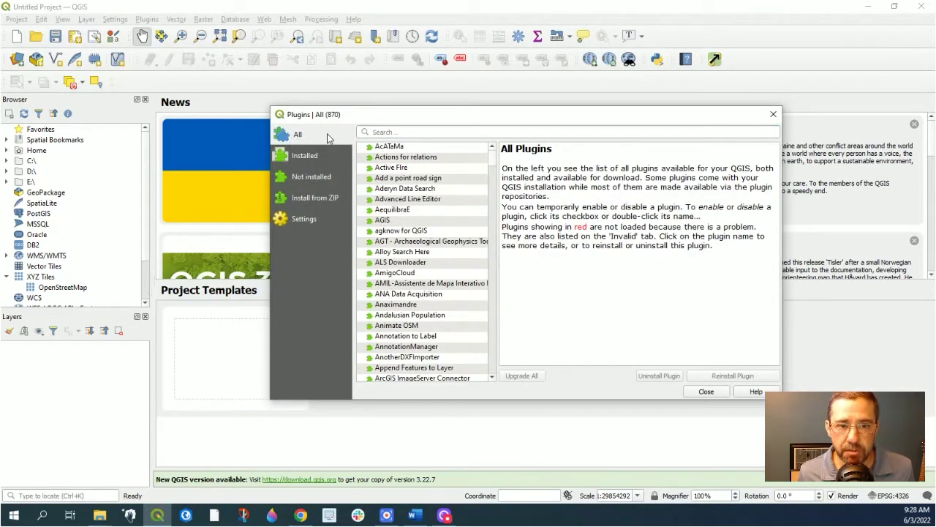
pyautogui.moveTo(493, 162)
pyautogui.mouseDown()
pyautogui.moveTo(493, 187)
pyautogui.moveTo(494, 160)
pyautogui.mouseUp()
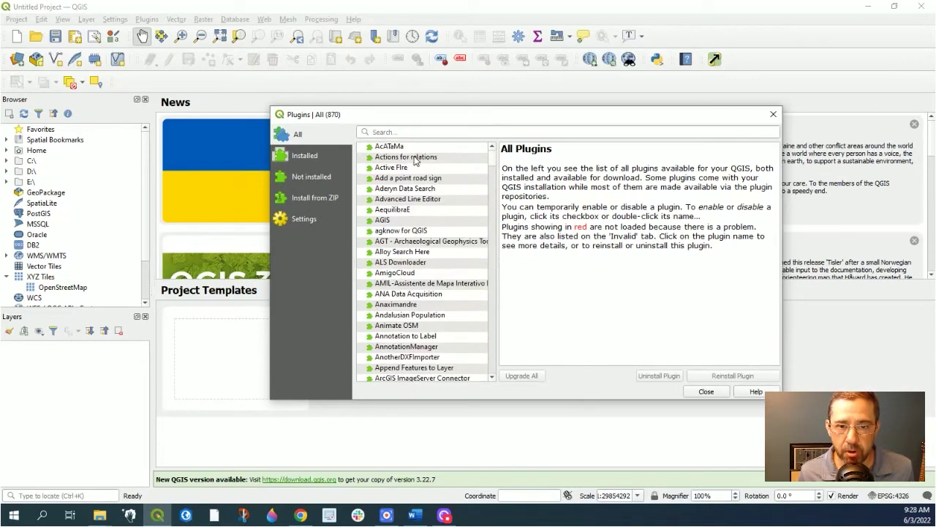
pyautogui.click(386, 135)
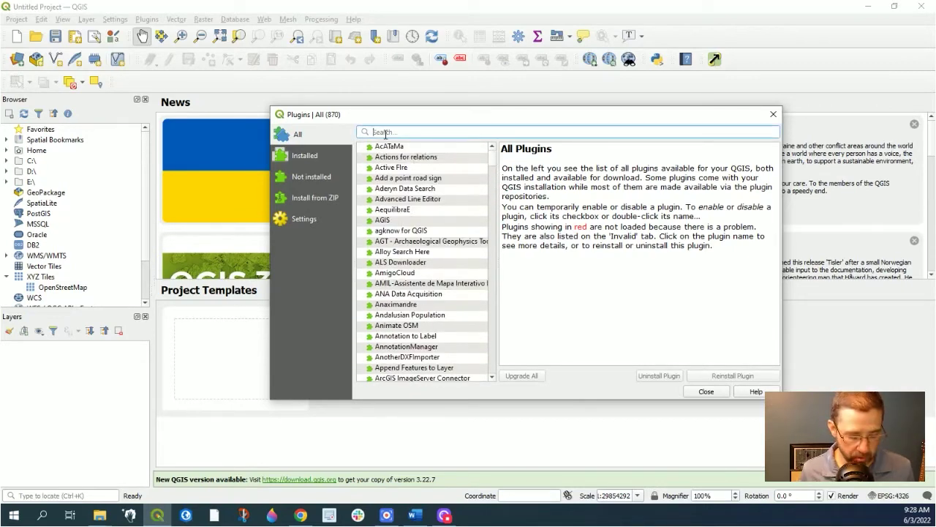
pyautogui.write('qui')
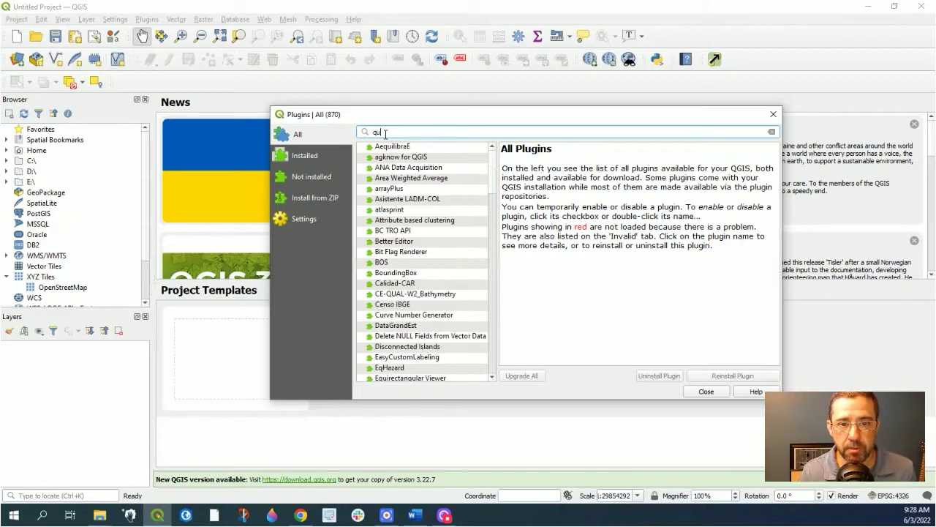
pyautogui.write('ckosm')
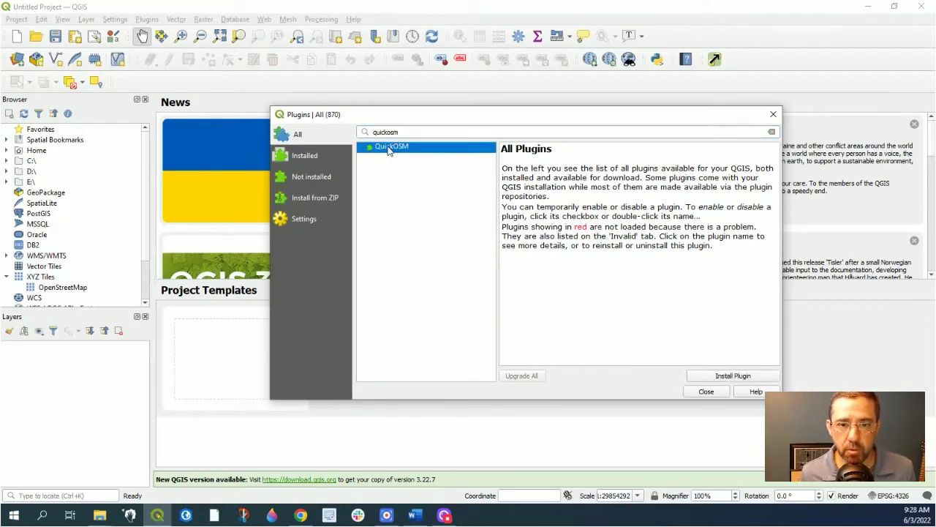
# - Install QuickOSM 2.0.1 from its details page and close the Plugins manager
pyautogui.click(390, 147)
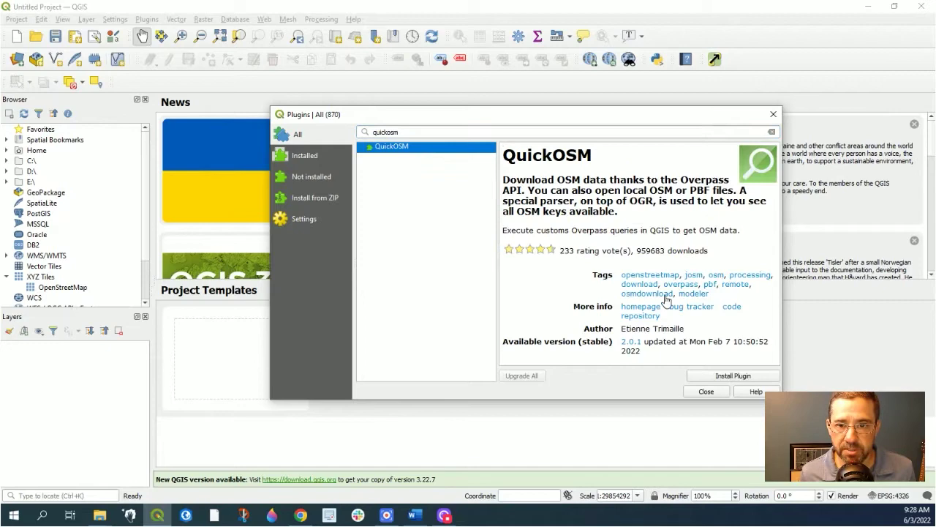
pyautogui.click(709, 376)
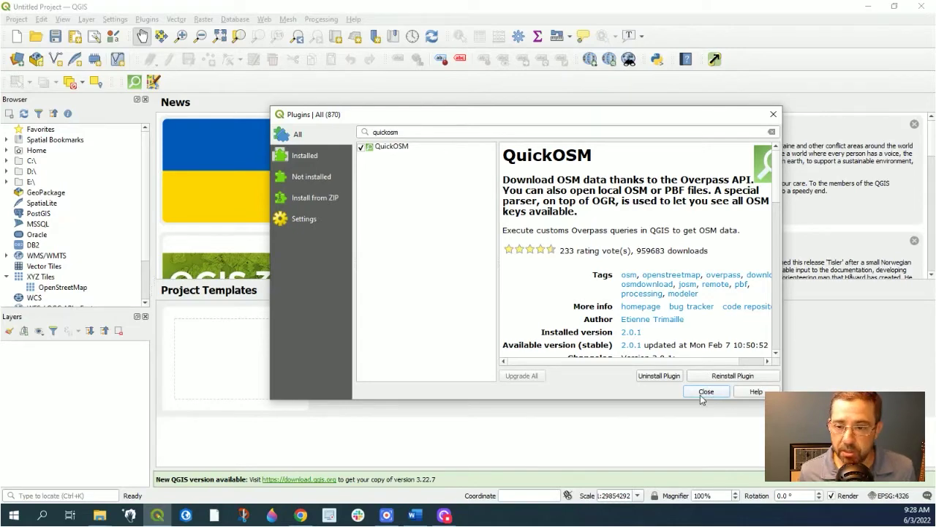
pyautogui.click(704, 392)
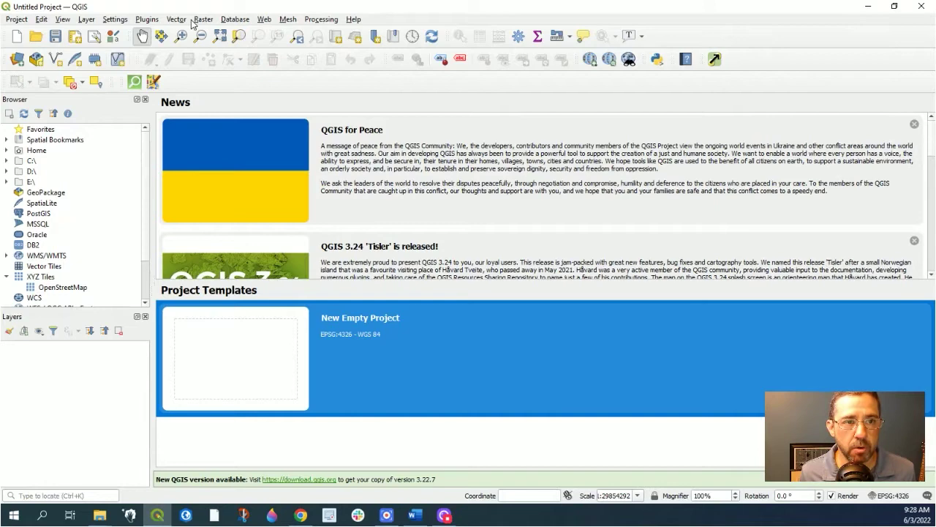
# - Open the Google basemap list under Web > QuickMapServices
pyautogui.click(265, 22)
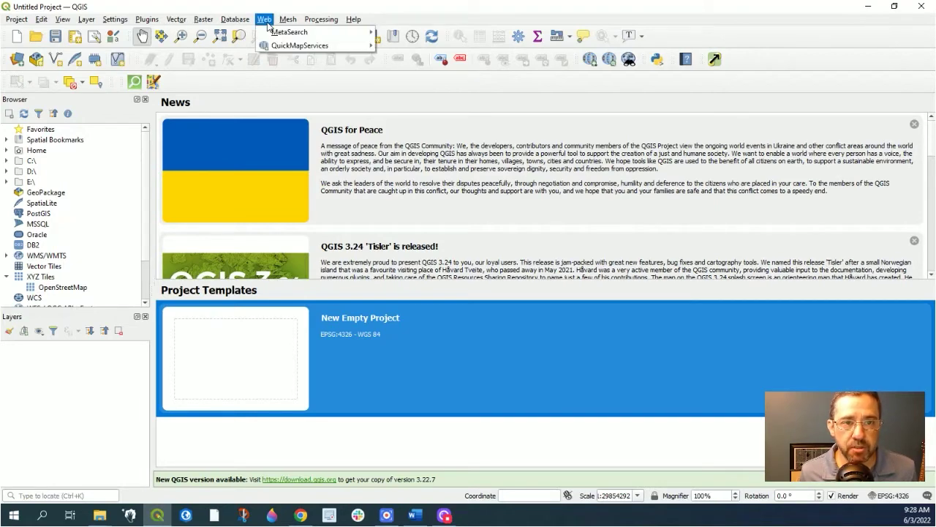
pyautogui.moveTo(275, 42)
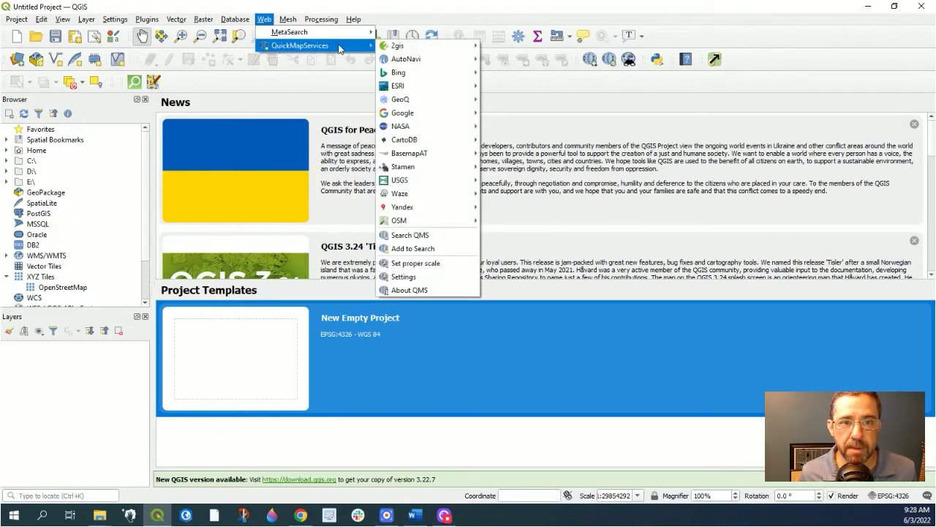
pyautogui.moveTo(402, 92)
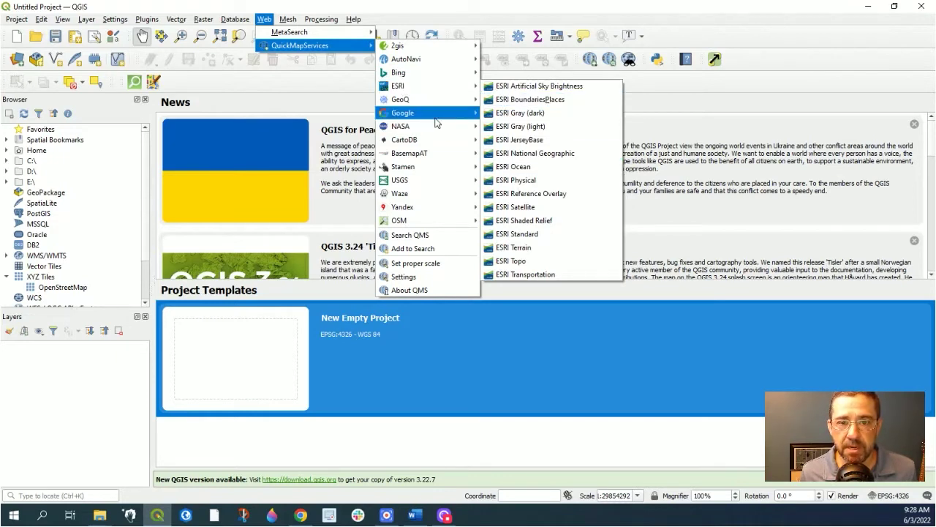
pyautogui.moveTo(437, 122)
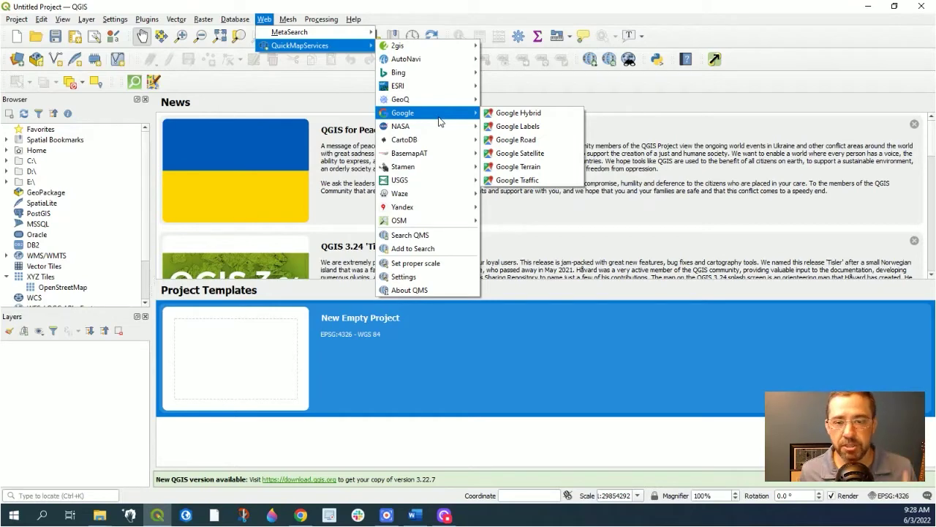
# - Add the Google Hybrid basemap and zoom in to center southern Florida
pyautogui.click(521, 121)
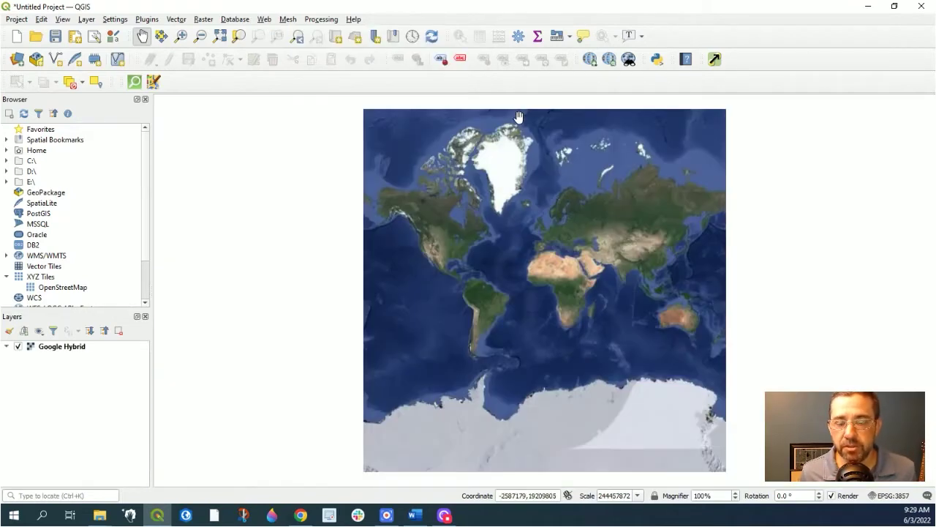
pyautogui.scroll(3, 472, 264)
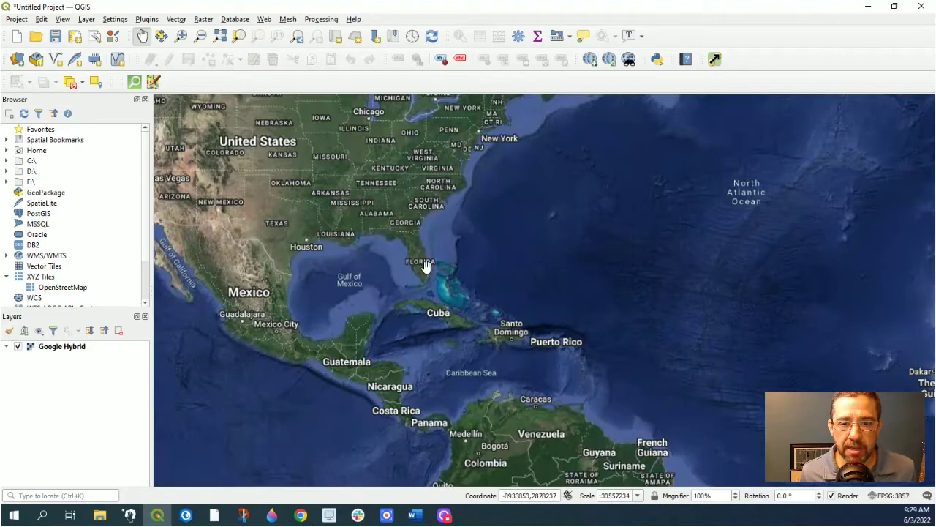
pyautogui.scroll(2, 468, 261)
pyautogui.moveTo(435, 318); pyautogui.dragTo(529, 321)
# - Zoom and pan further until downtown Miami is centered on the canvas
pyautogui.scroll(5, 529, 322)
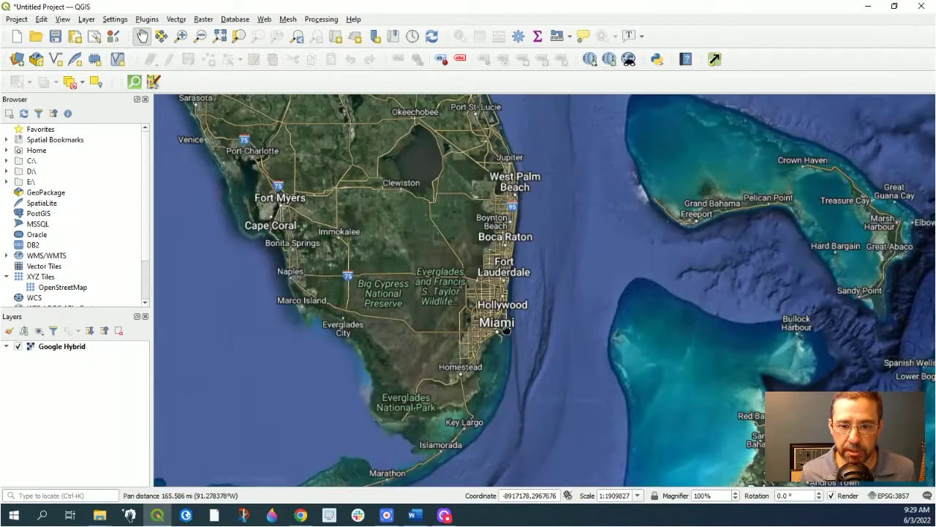
pyautogui.scroll(2, 367, 311)
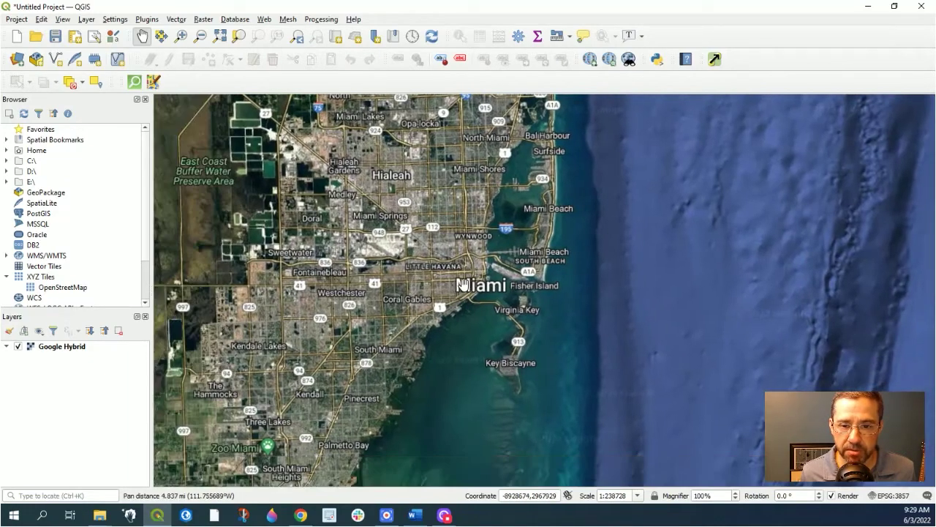
pyautogui.moveTo(509, 297); pyautogui.dragTo(489, 257)
pyautogui.scroll(2, 488, 257)
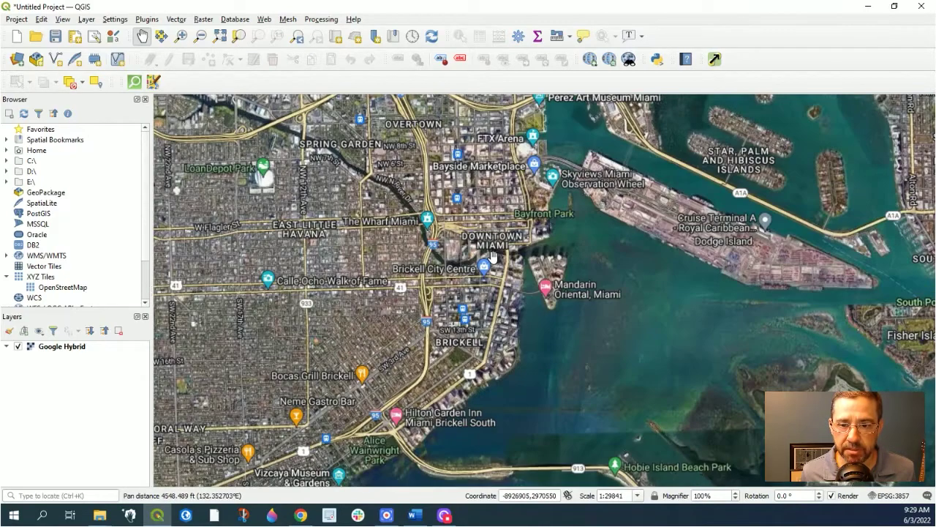
pyautogui.moveTo(563, 171); pyautogui.dragTo(553, 232)
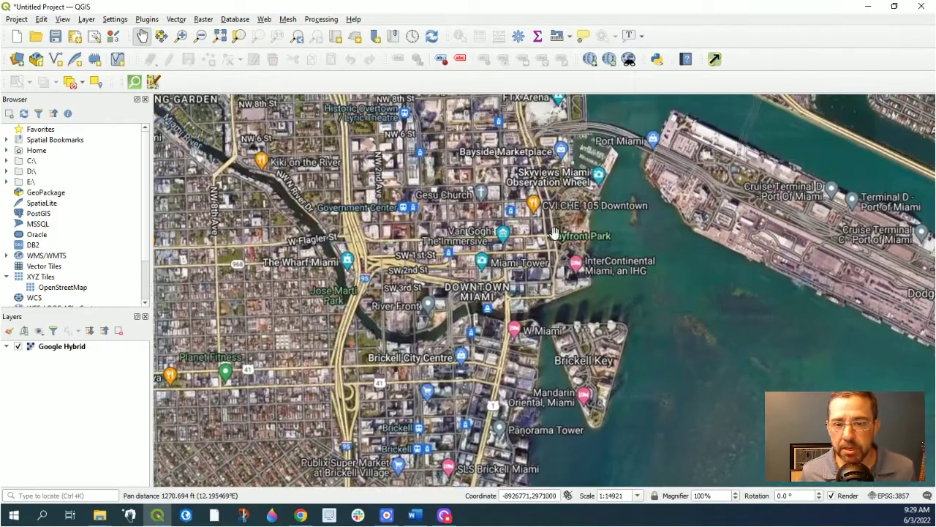
# - Open QuickOSM and look through the query presets without choosing one
pyautogui.click(135, 81)
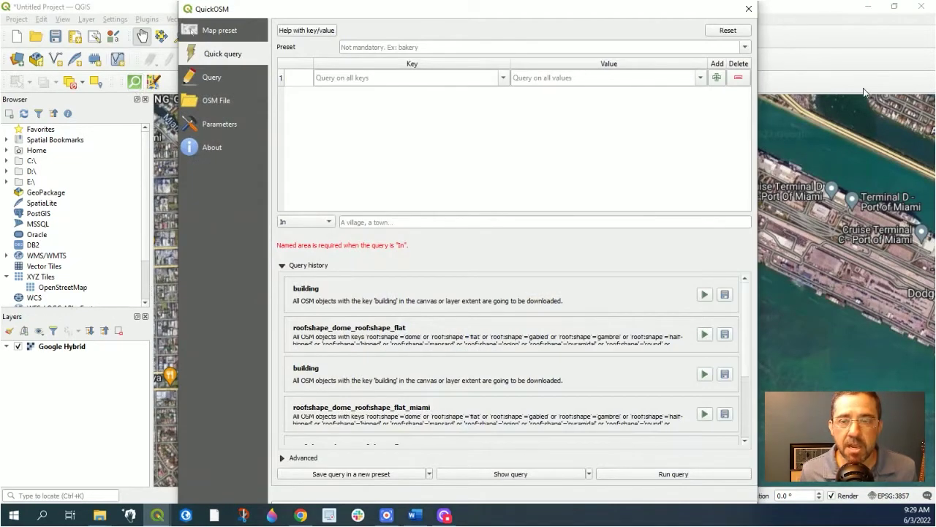
pyautogui.click(746, 47)
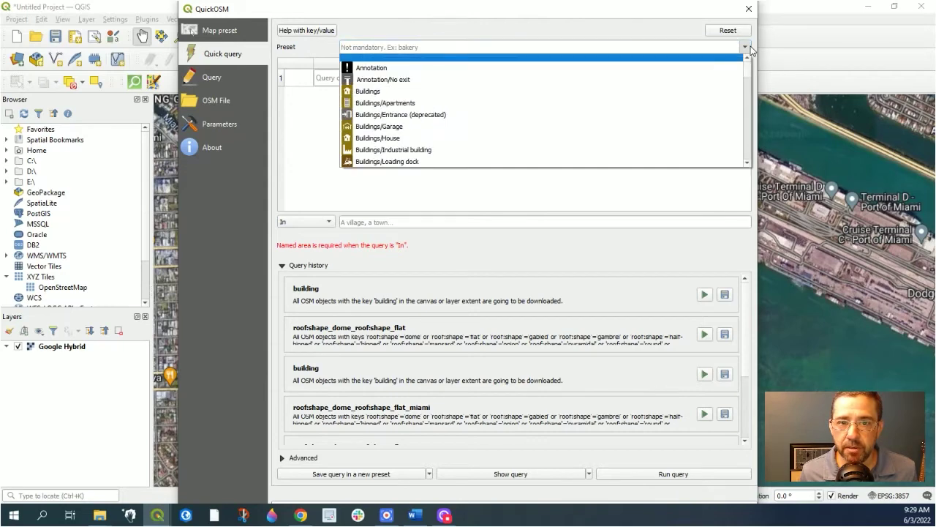
pyautogui.moveTo(747, 63)
pyautogui.mouseDown()
pyautogui.moveTo(747, 111)
pyautogui.moveTo(749, 56)
pyautogui.mouseUp()
pyautogui.click(592, 24)
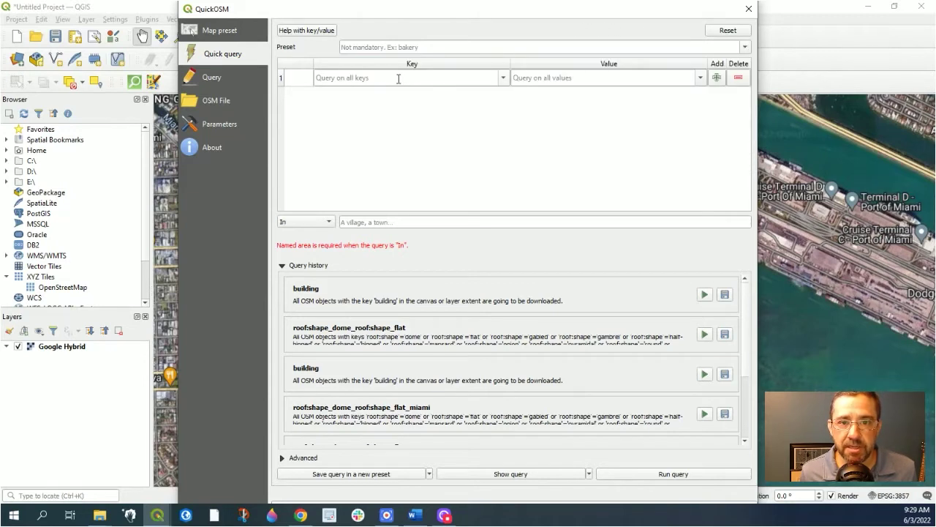
# - Set the first query condition to key building, value apartments
pyautogui.click(504, 78)
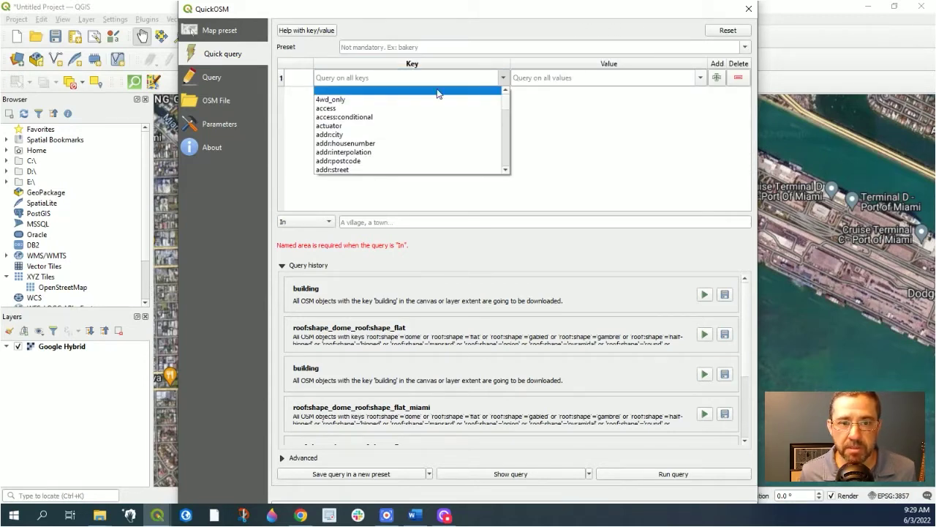
pyautogui.scroll(-7, 504, 101)
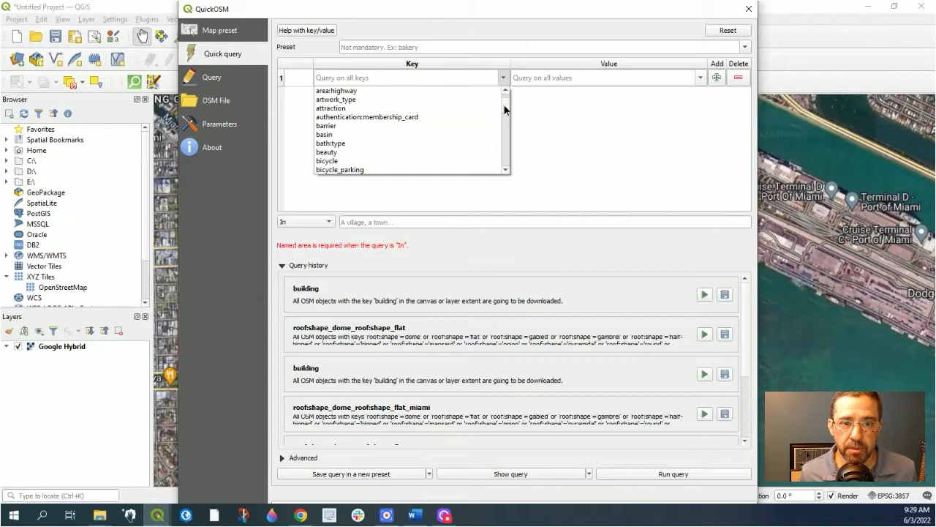
pyautogui.click(507, 170)
pyautogui.click(507, 170)
pyautogui.click(507, 169)
pyautogui.click(507, 169)
pyautogui.click(507, 169)
pyautogui.click(507, 171)
pyautogui.click(508, 171)
pyautogui.click(507, 171)
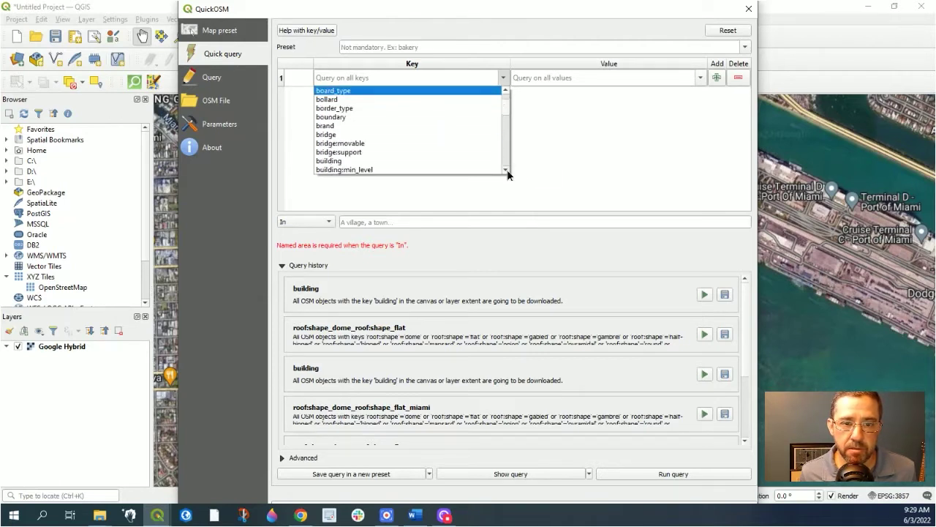
pyautogui.click(508, 171)
pyautogui.click(366, 156)
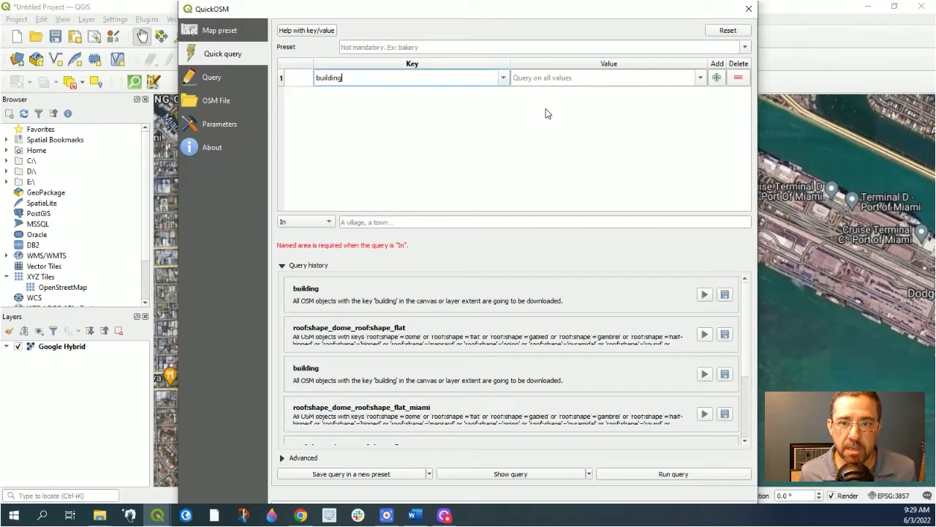
pyautogui.click(700, 78)
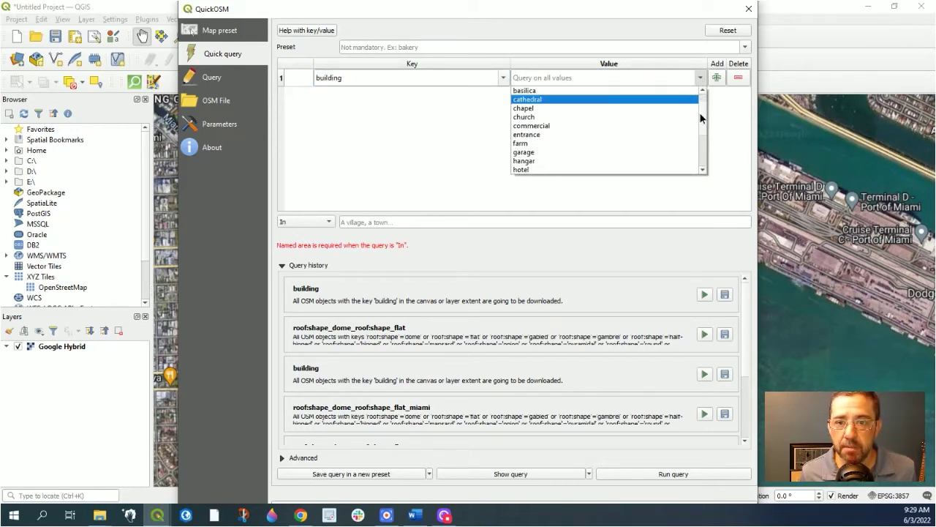
pyautogui.click(724, 124)
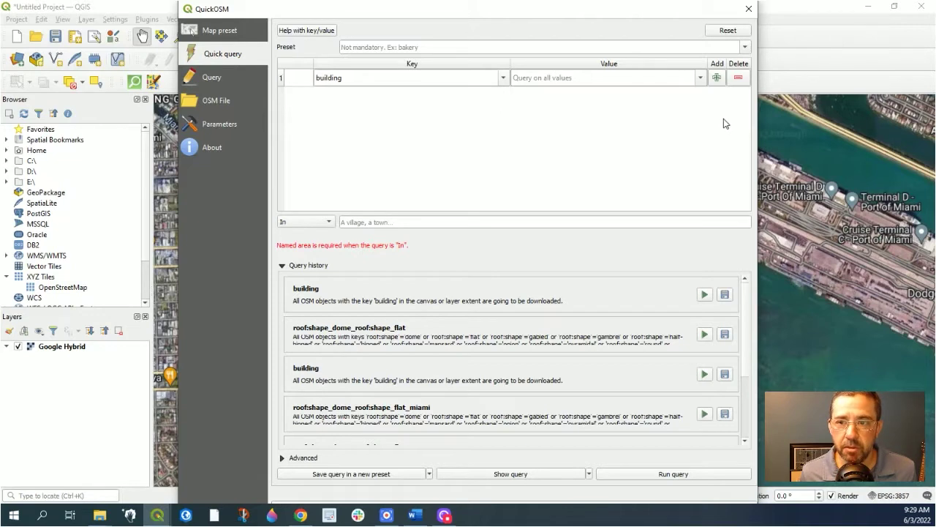
pyautogui.click(701, 78)
pyautogui.click(656, 100)
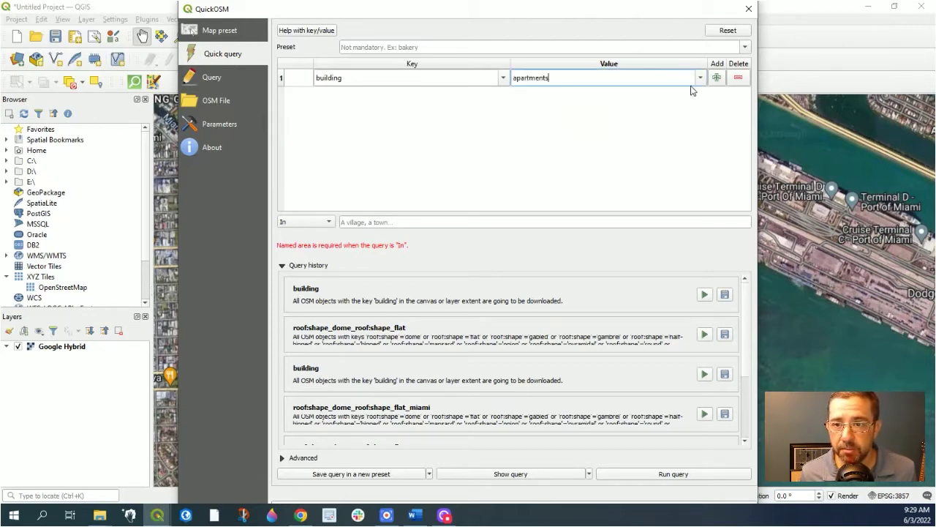
# - Add a second building = commercial condition row, then delete it
pyautogui.click(718, 78)
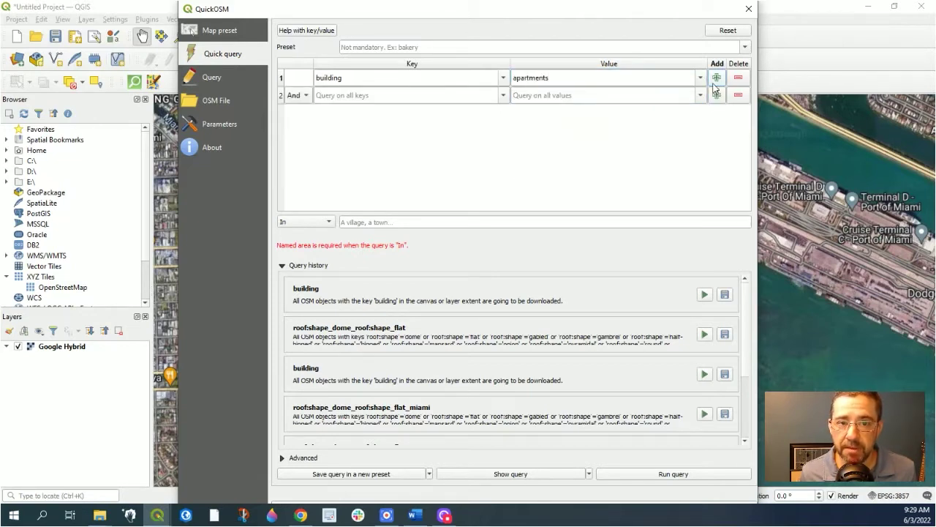
pyautogui.click(503, 96)
pyautogui.scroll(-5, 506, 123)
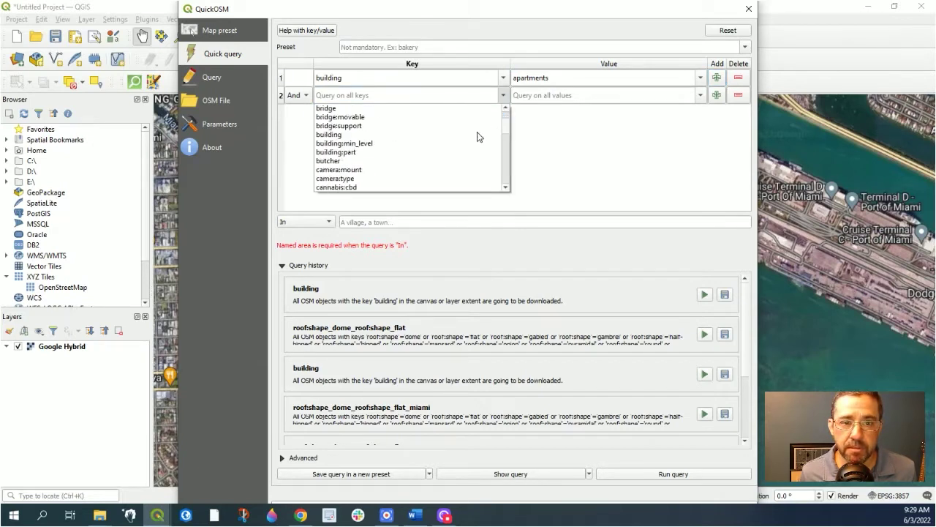
pyautogui.click(458, 135)
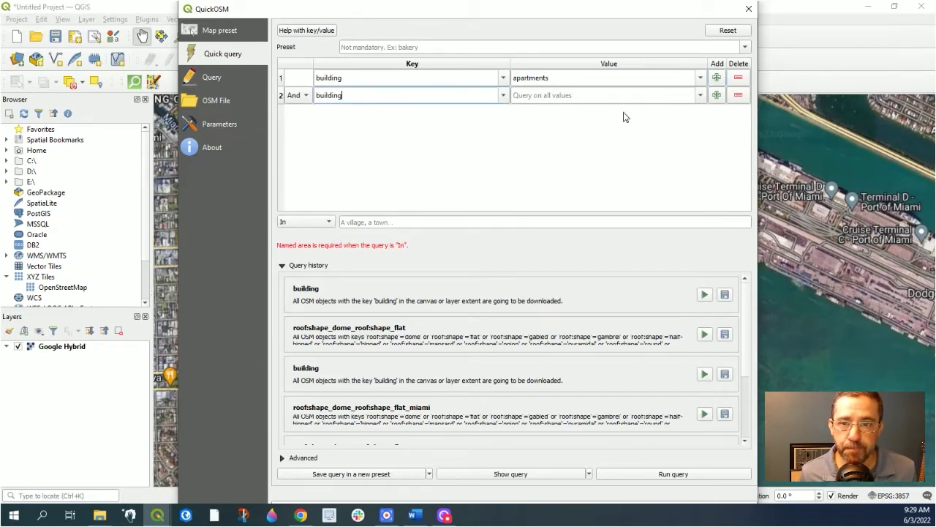
pyautogui.click(699, 95)
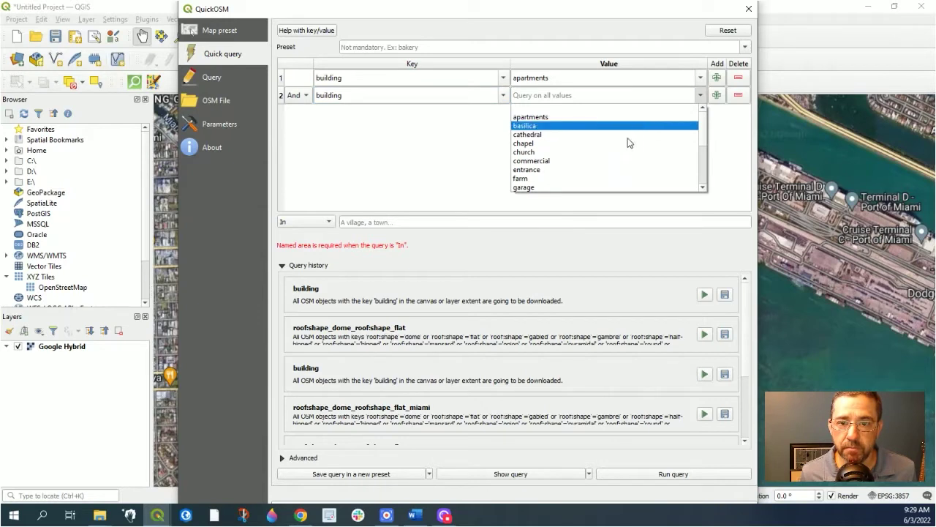
pyautogui.click(627, 160)
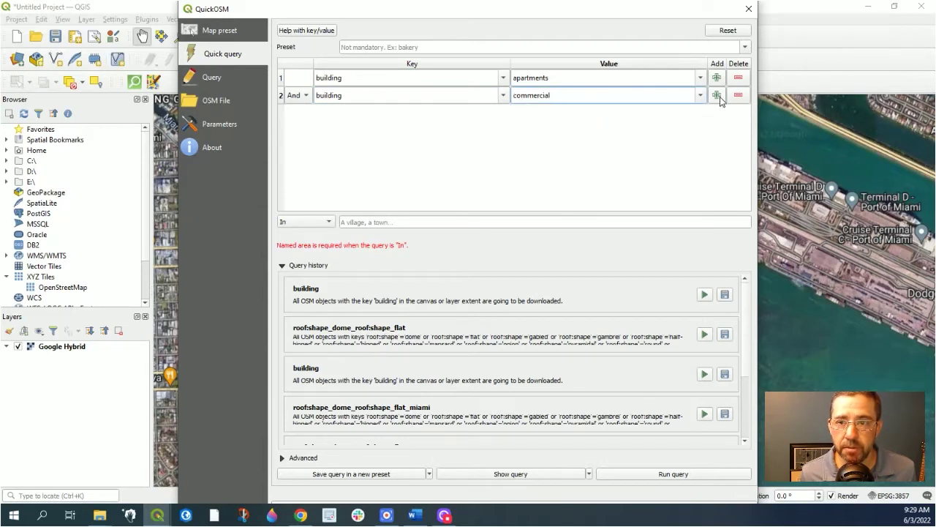
pyautogui.click(739, 97)
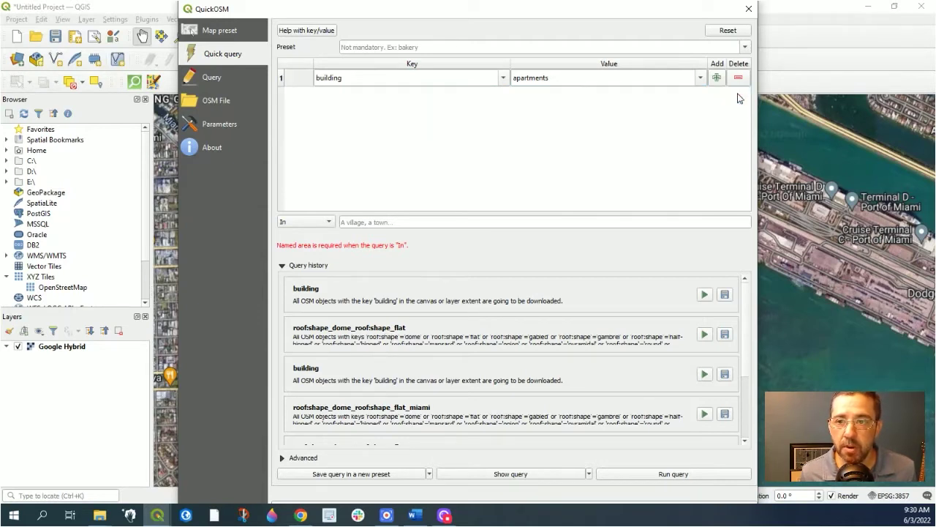
# - Remove the apartments condition and set the key to building with no value
pyautogui.click(739, 78)
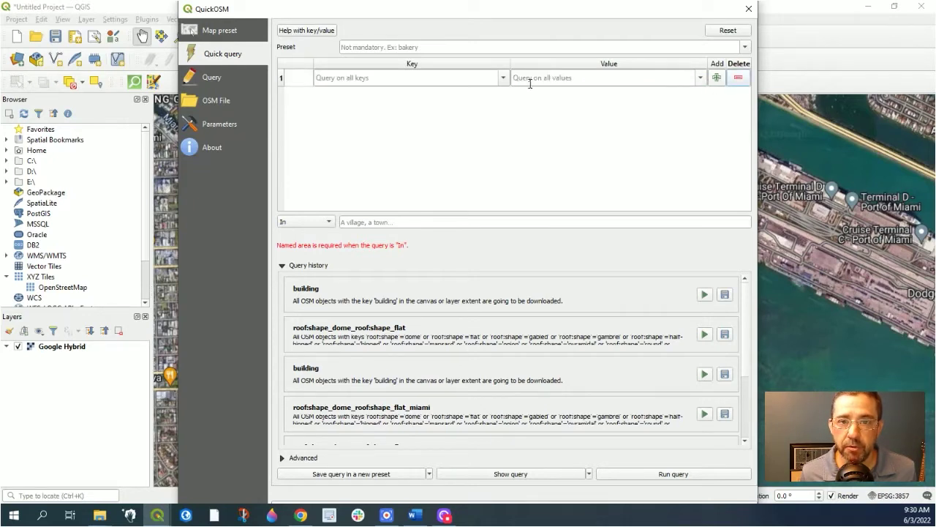
pyautogui.click(504, 79)
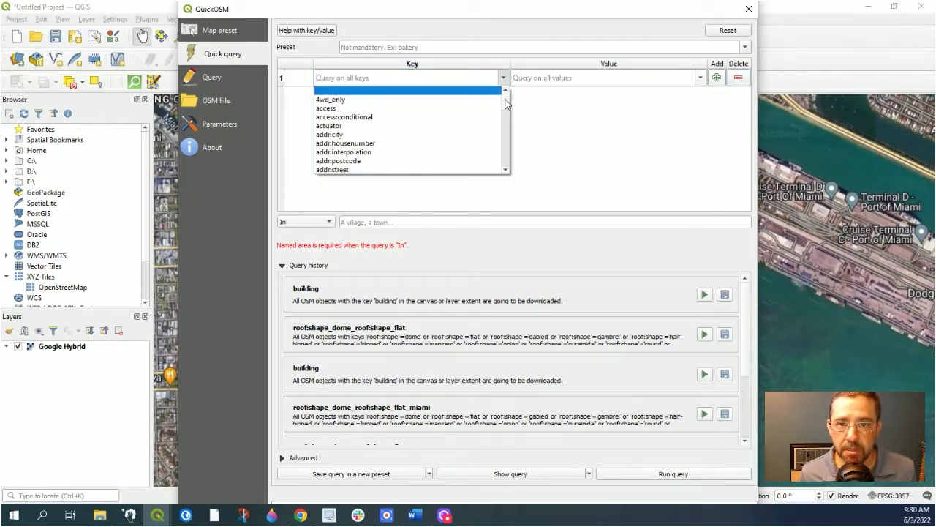
pyautogui.scroll(-10, 505, 104)
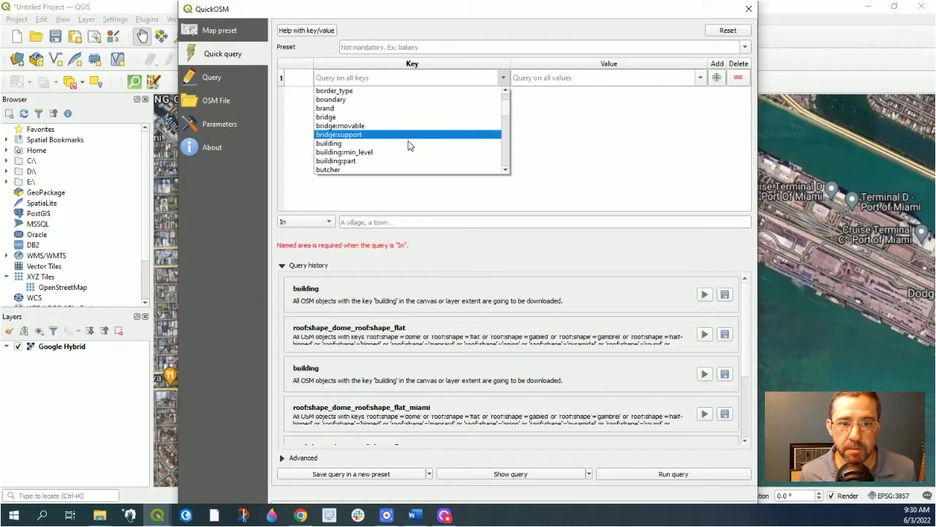
pyautogui.click(410, 144)
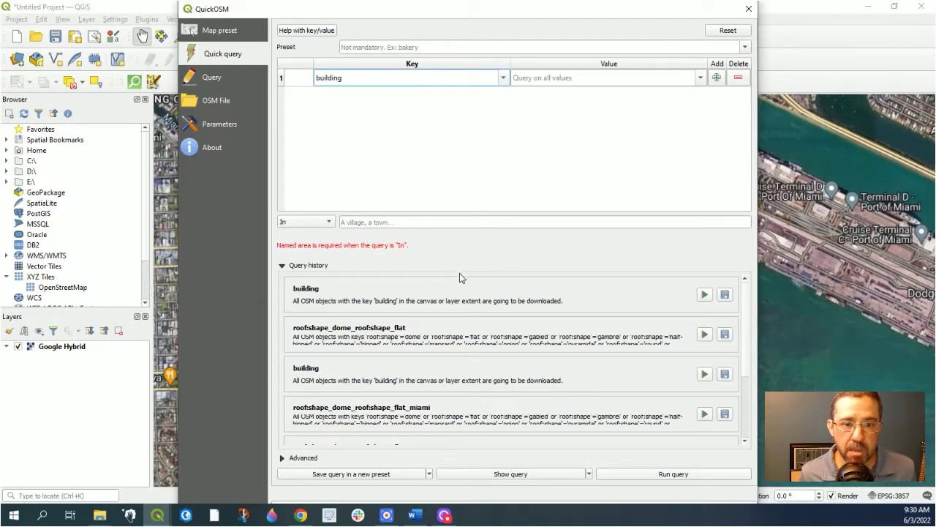
# - Leave the place field empty and set the query area to Canvas Extent
pyautogui.click(356, 222)
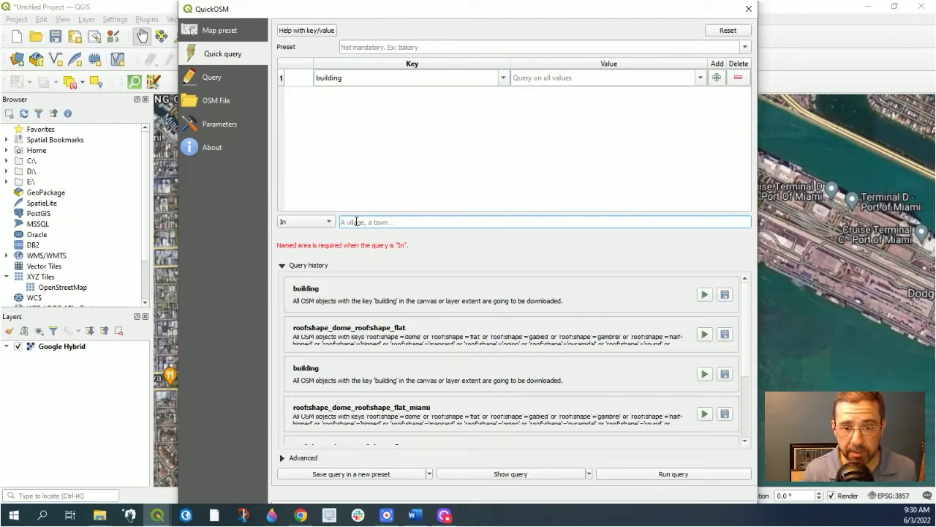
pyautogui.write('Miami')
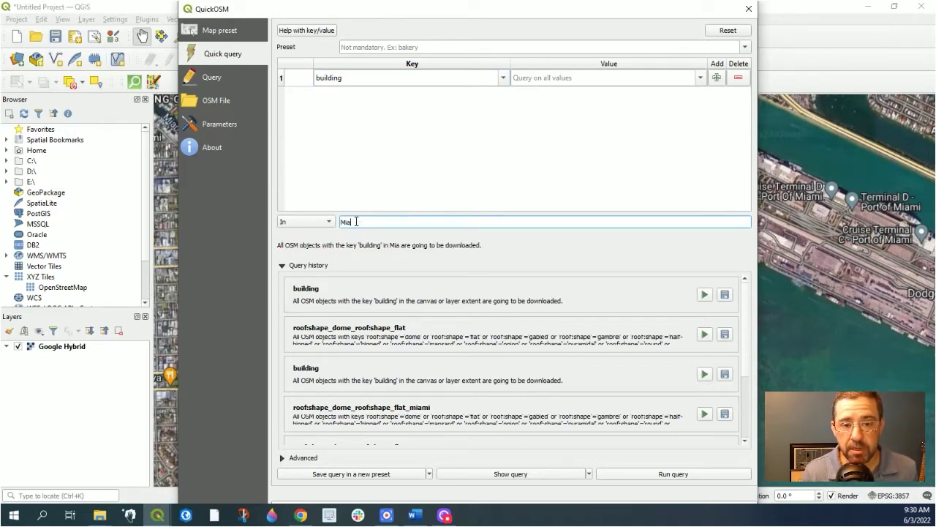
pyautogui.press('BackSpace')
pyautogui.press('BackSpace')
pyautogui.press('BackSpace')
pyautogui.press('BackSpace')
pyautogui.press('BackSpace')
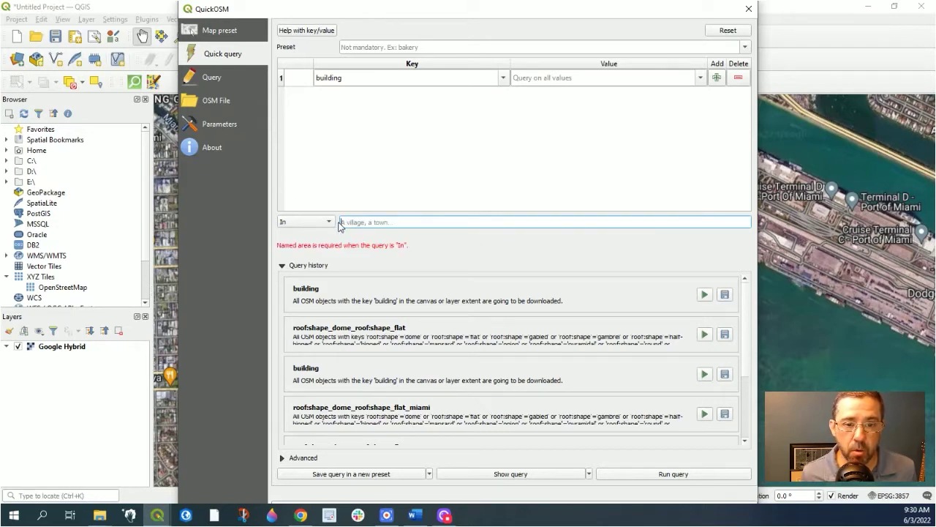
pyautogui.click(330, 222)
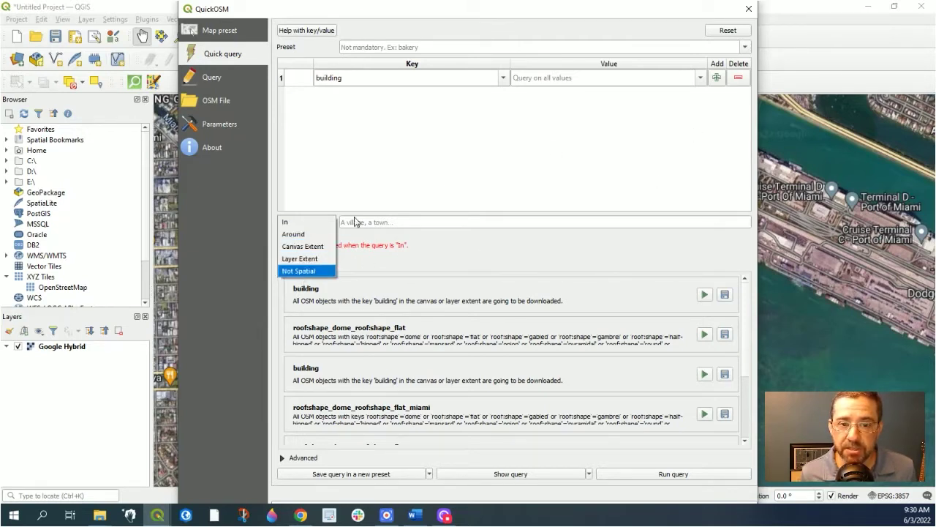
pyautogui.click(446, 18)
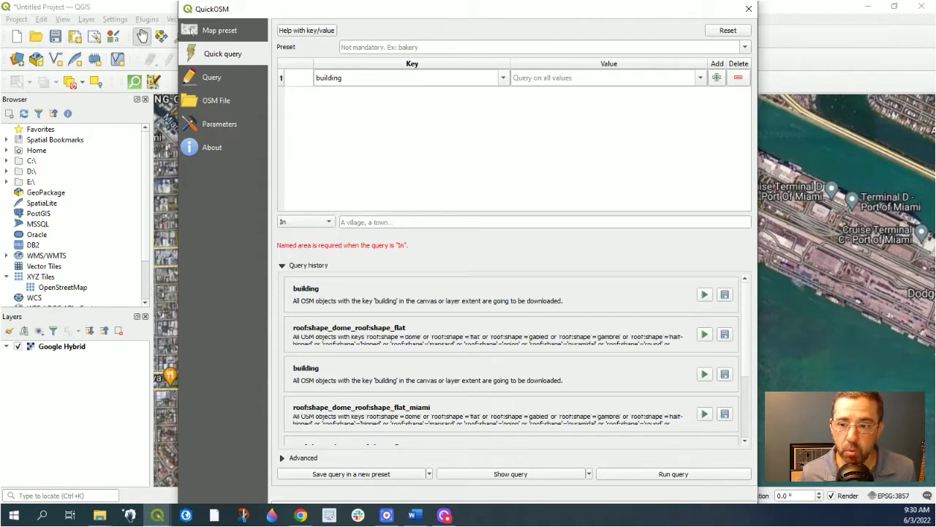
pyautogui.click(329, 222)
pyautogui.click(320, 247)
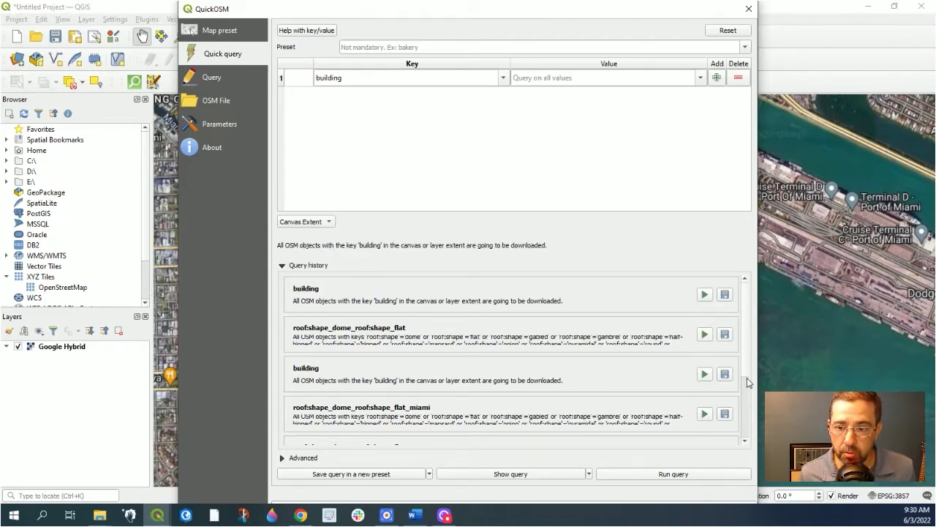
# - Run the building query to download OSM footprints for the Miami canvas extent
pyautogui.scroll(-1, 747, 382)
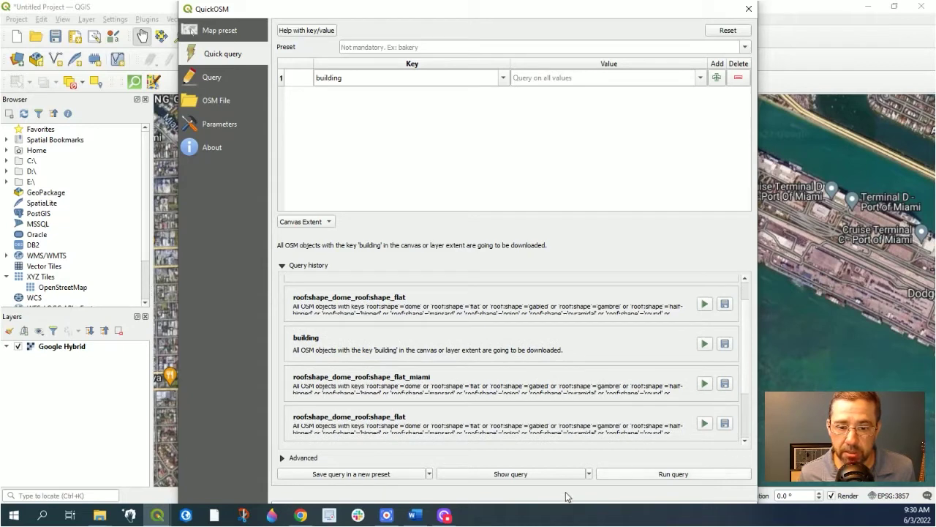
pyautogui.click(658, 475)
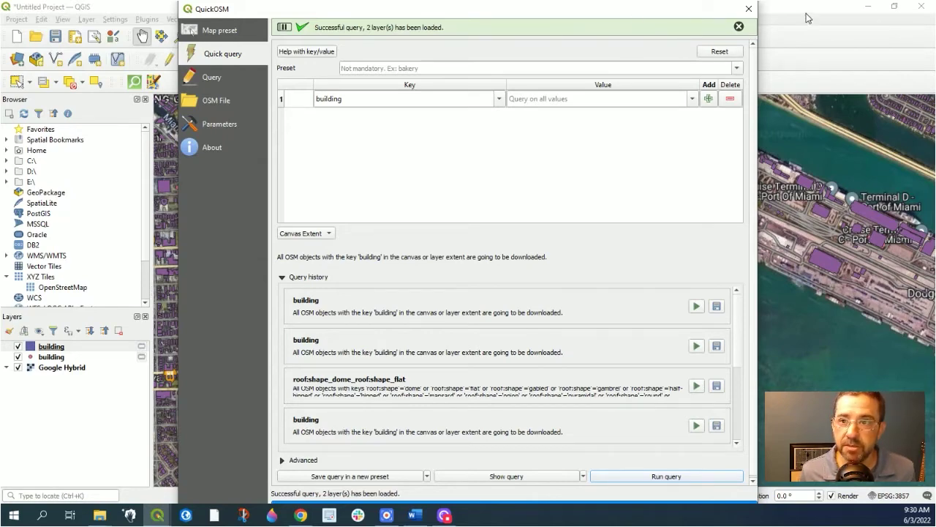
# - Close QuickOSM and pan west, north, then back over downtown Miami's purple footprints
pyautogui.click(749, 9)
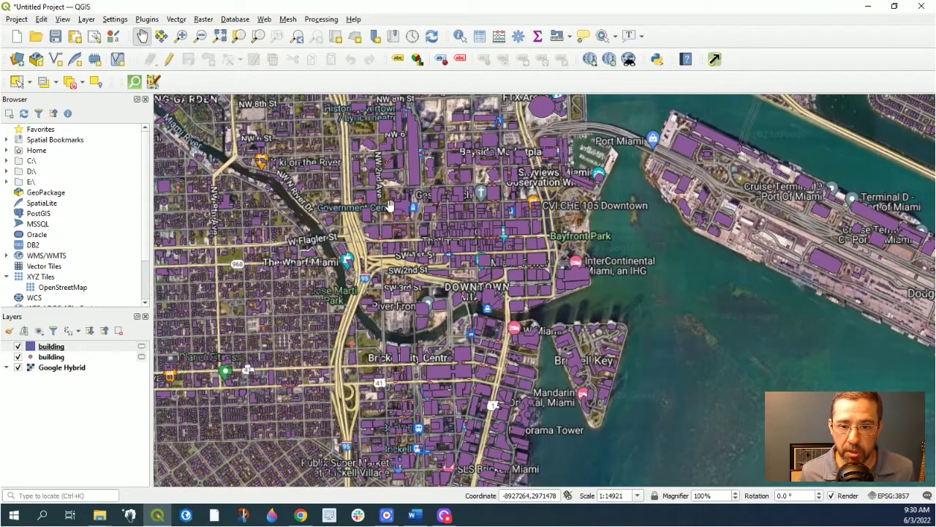
pyautogui.moveTo(421, 275); pyautogui.dragTo(564, 274)
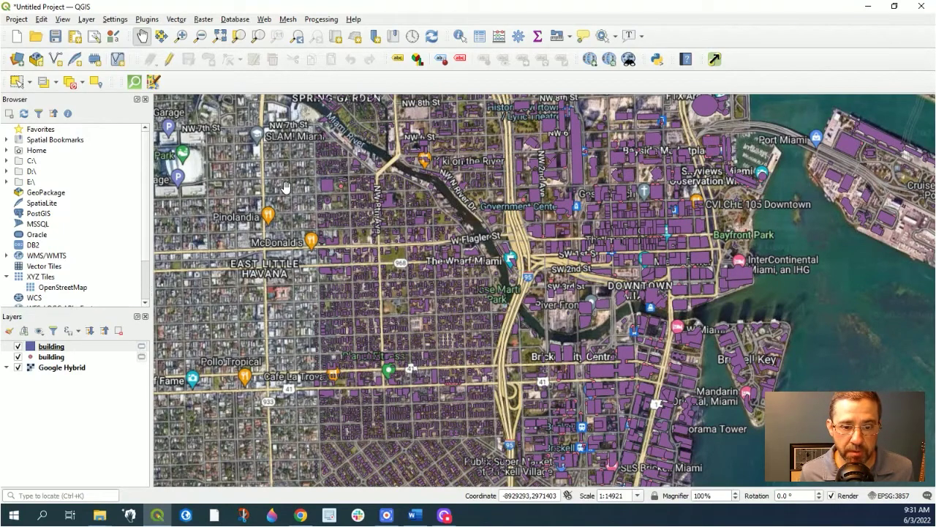
pyautogui.moveTo(263, 194); pyautogui.dragTo(251, 326)
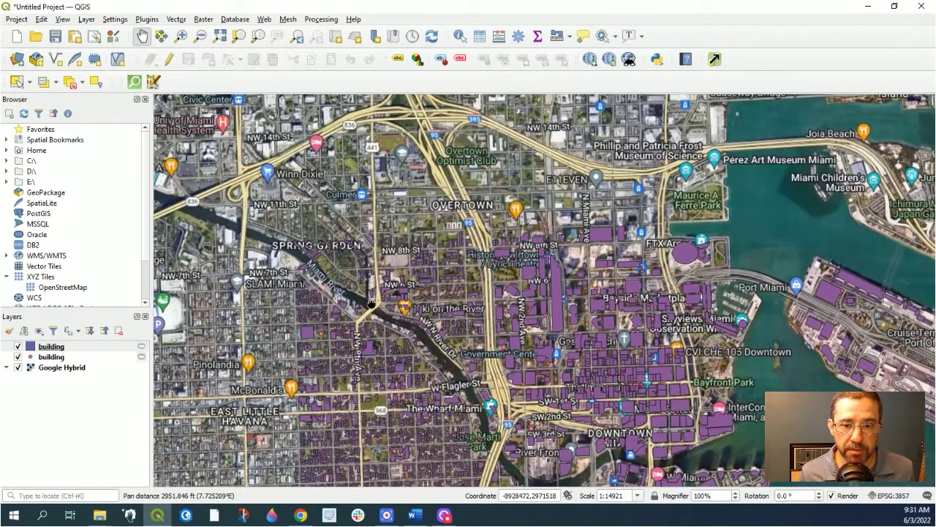
pyautogui.moveTo(373, 321); pyautogui.dragTo(310, 179)
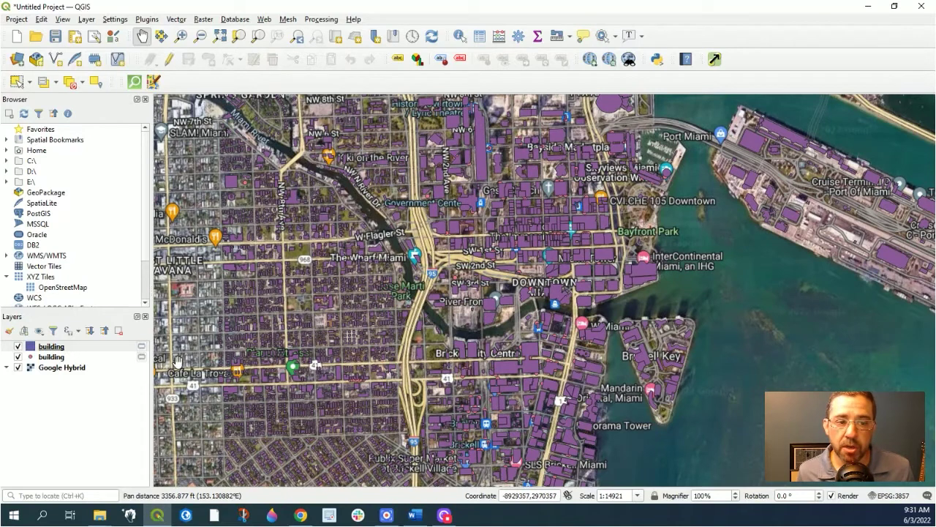
pyautogui.moveTo(142, 351)
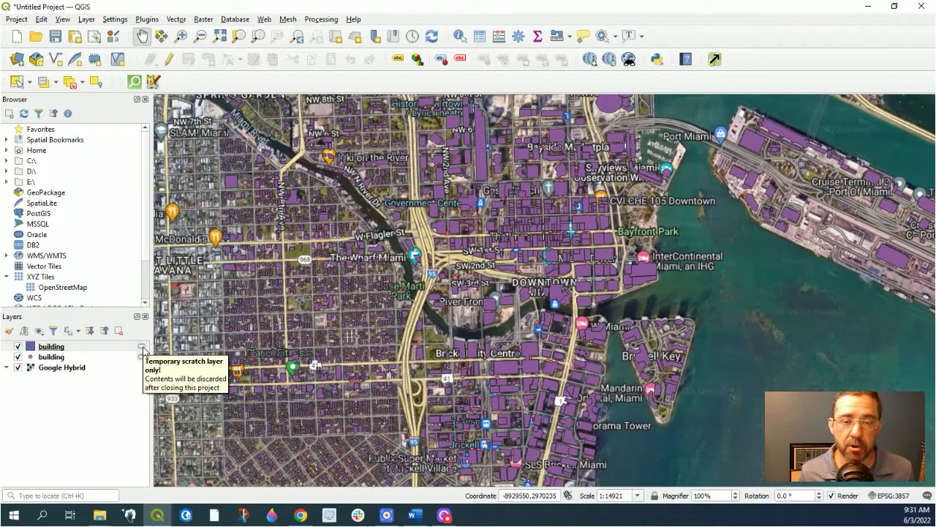
pyautogui.click(66, 351)
pyautogui.rightClick(66, 351)
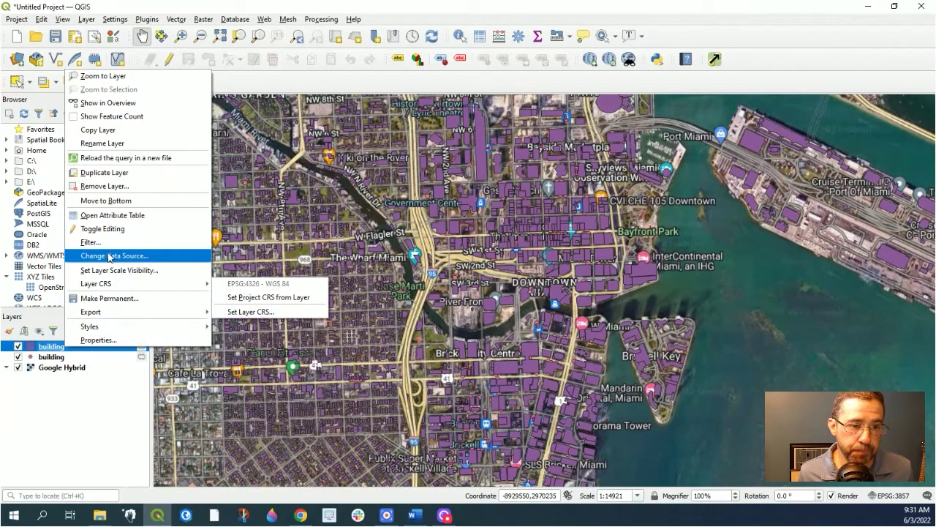
pyautogui.moveTo(115, 315)
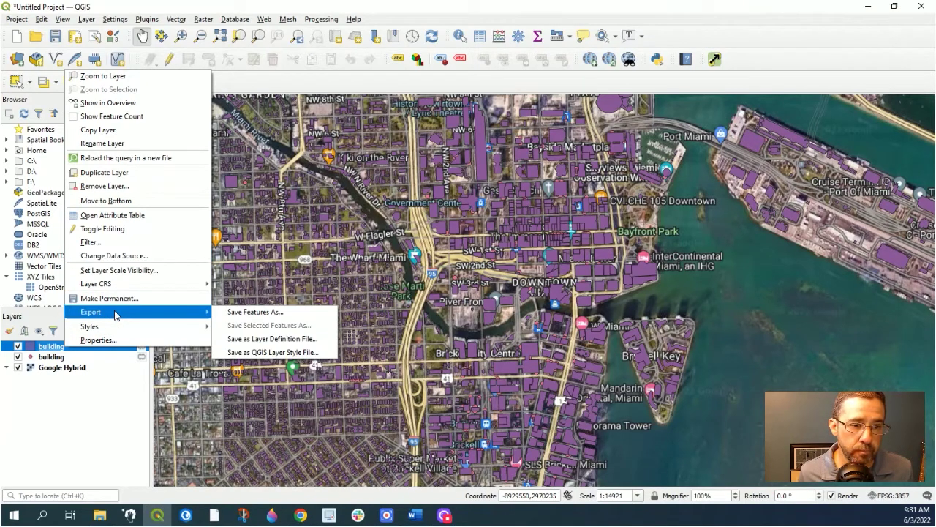
pyautogui.click(248, 314)
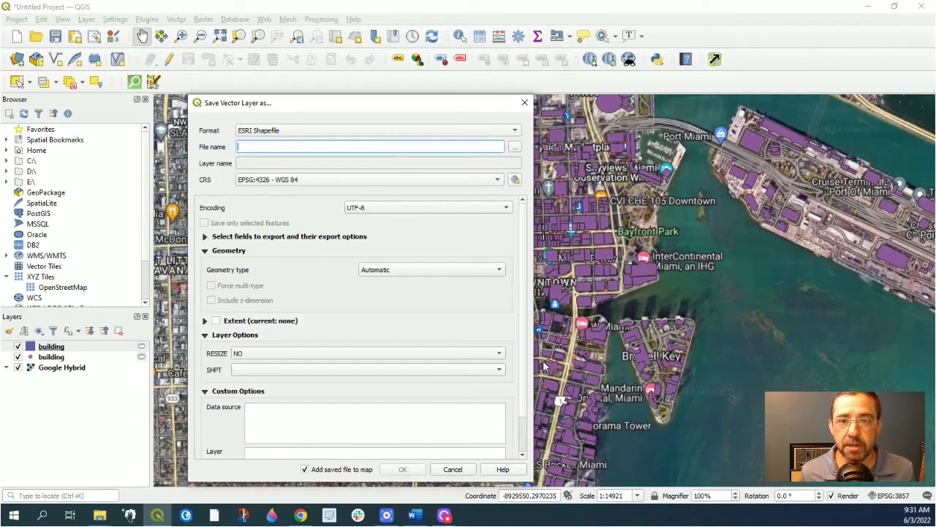
pyautogui.click(524, 105)
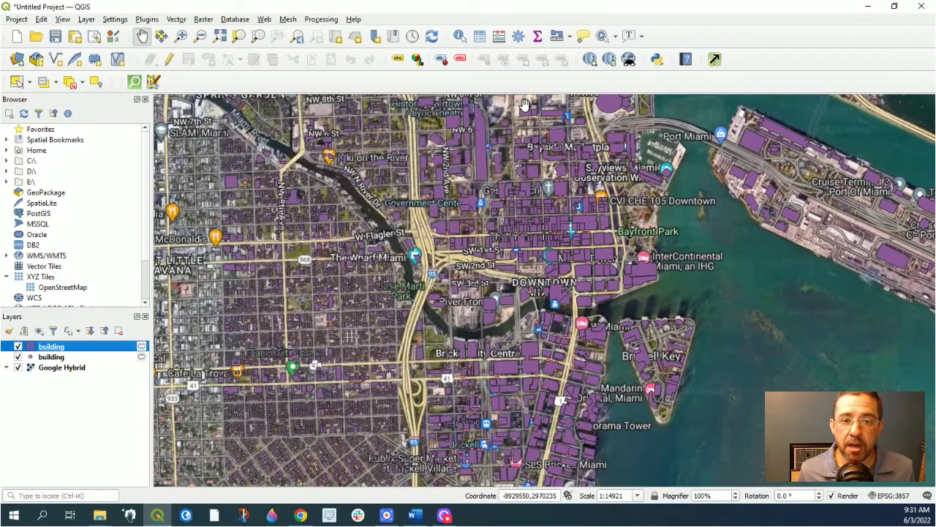